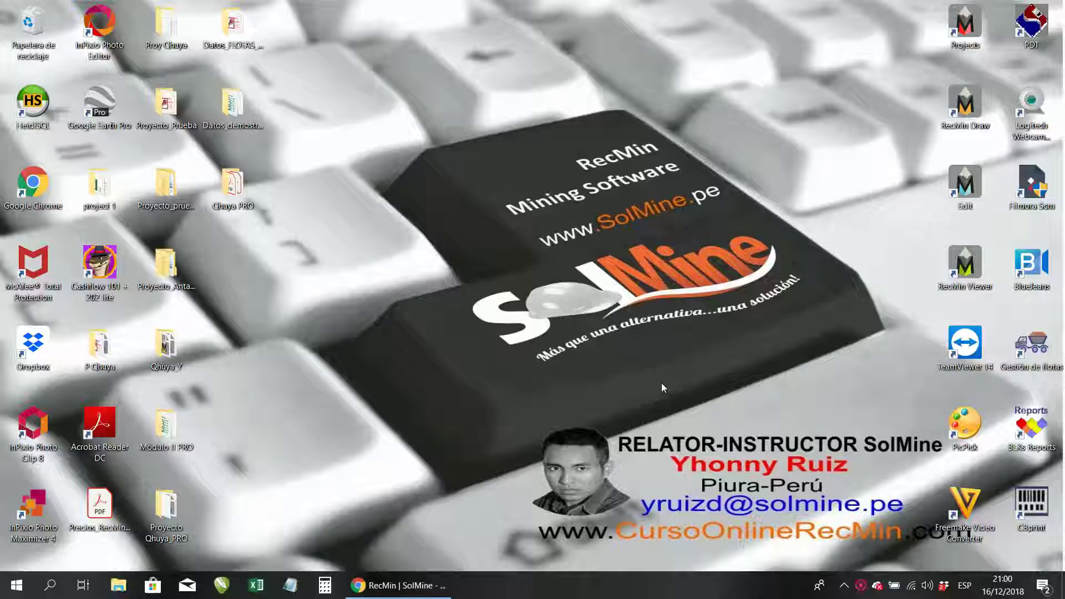
pyautogui.click(409, 591)
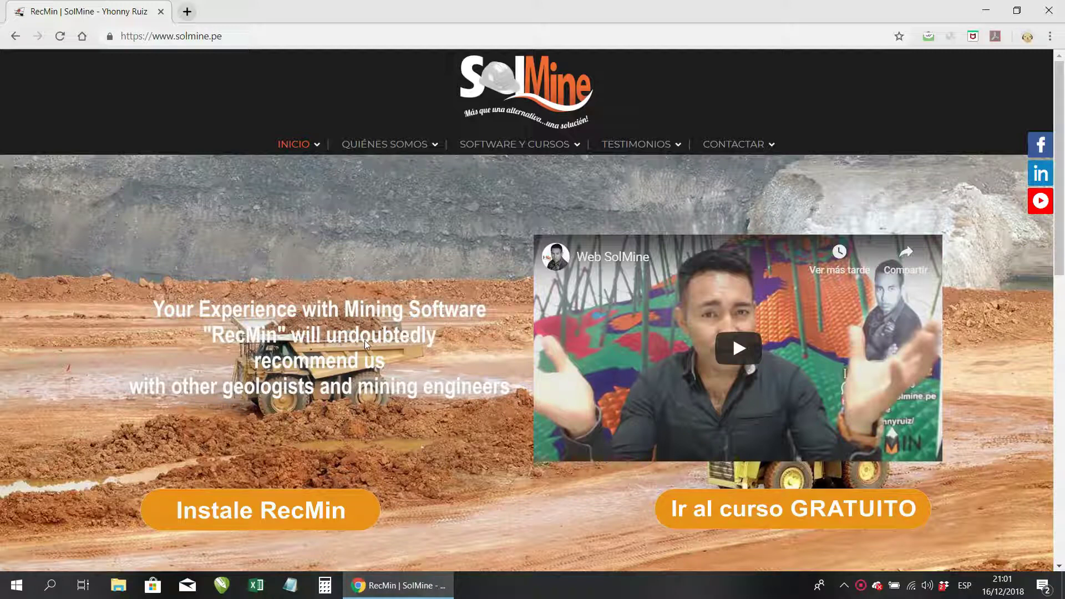
# Step: In a new tab, go to recmin.com and open Descargas freeware > Descarga RecMin to the 2019 installer
pyautogui.click(188, 13)
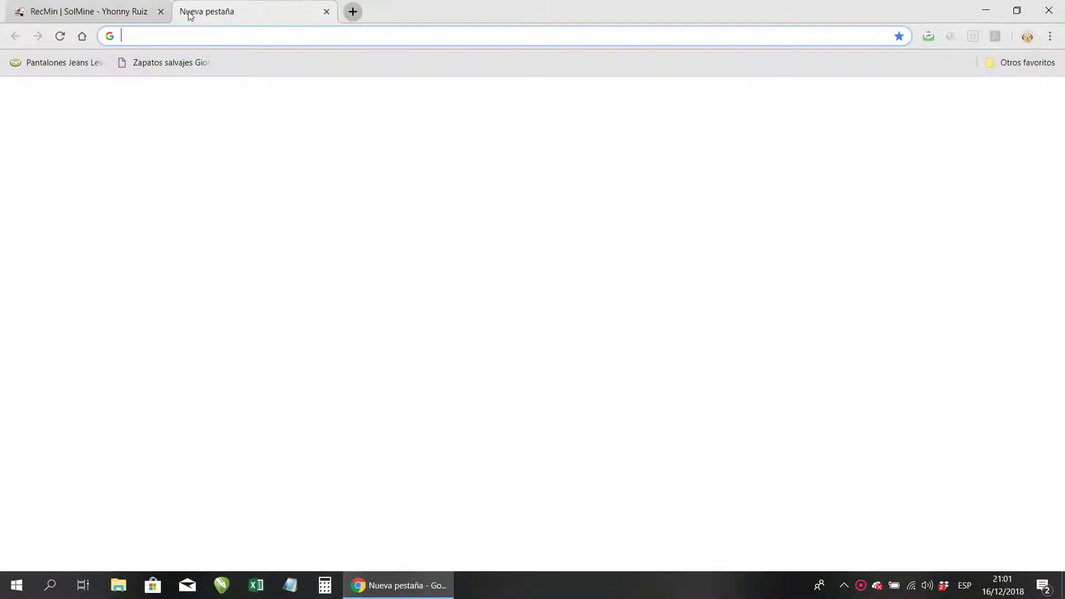
pyautogui.write('recmin')
pyautogui.press('Return')
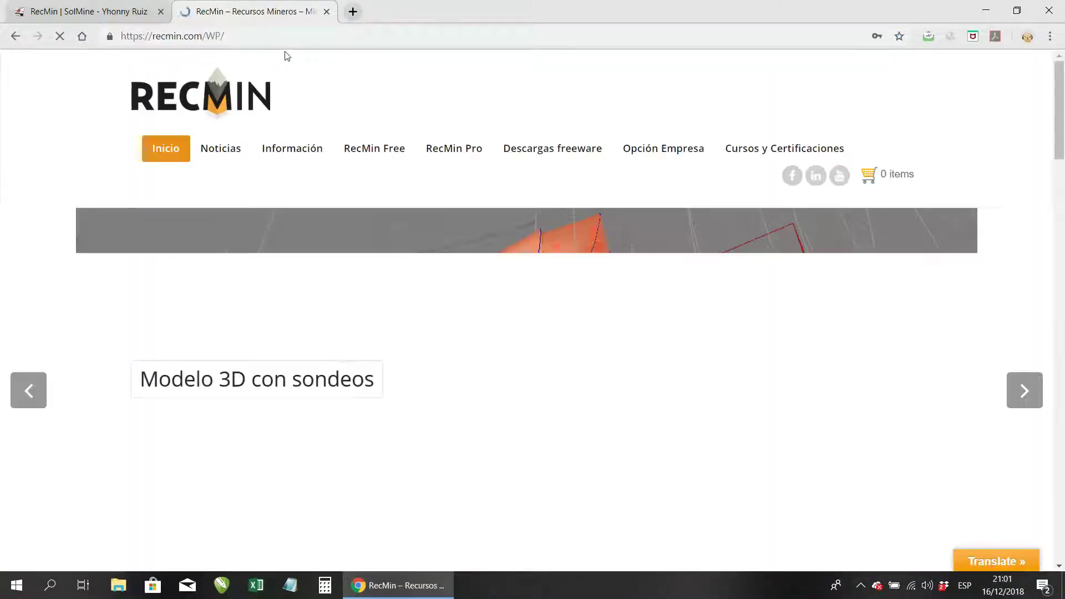
pyautogui.moveTo(273, 157)
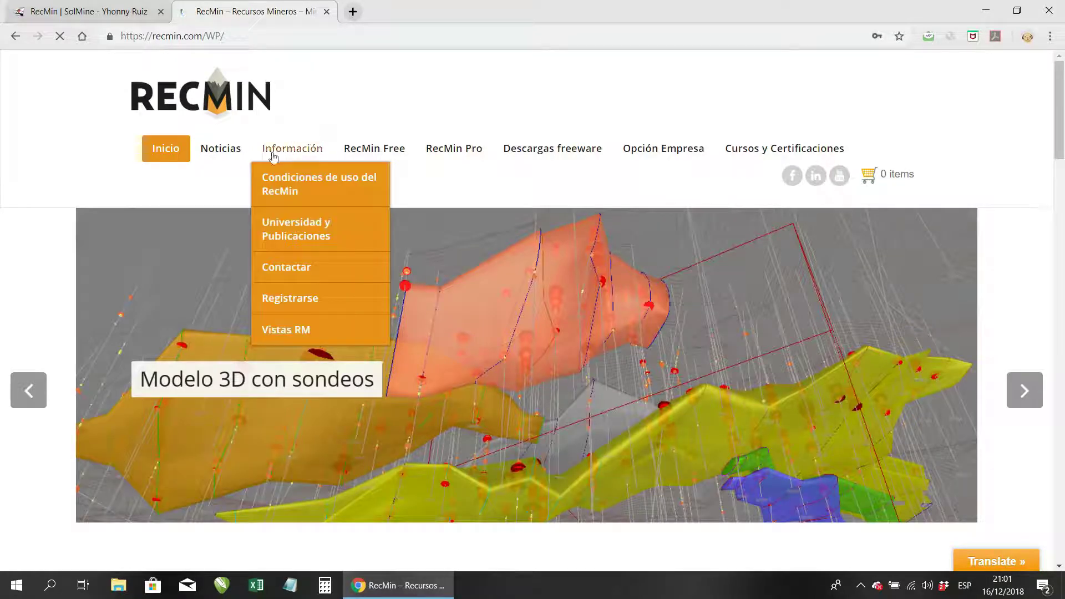
pyautogui.moveTo(549, 160)
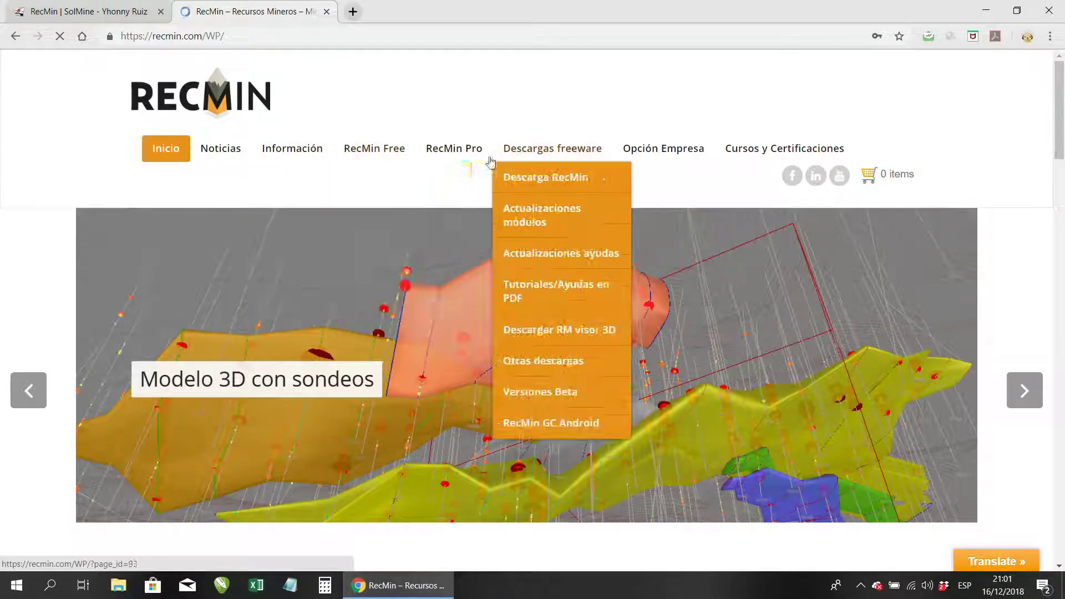
pyautogui.click(550, 181)
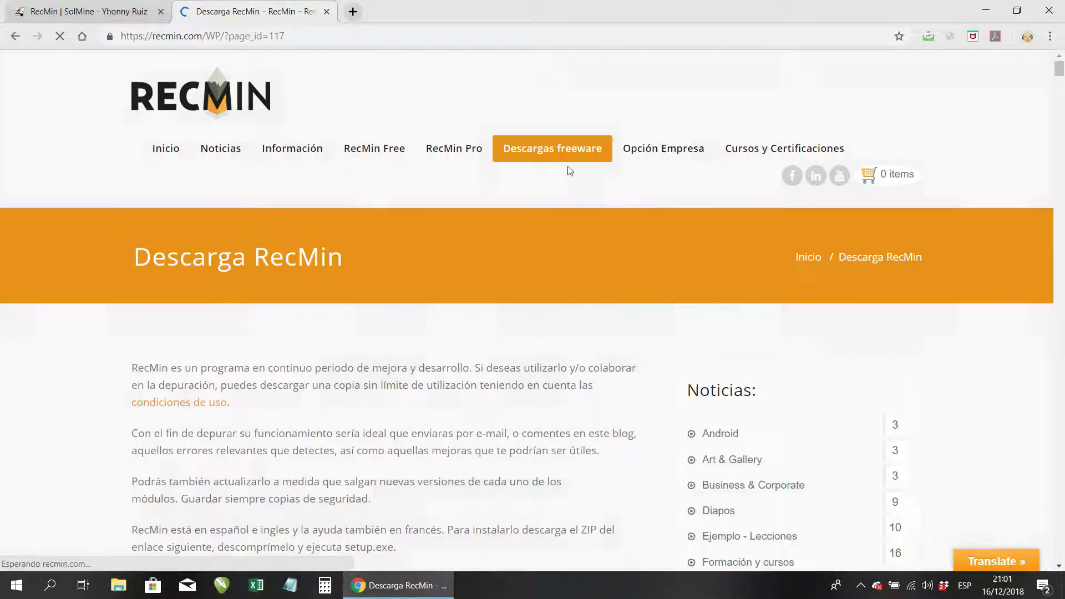
pyautogui.scroll(-5, 474, 271)
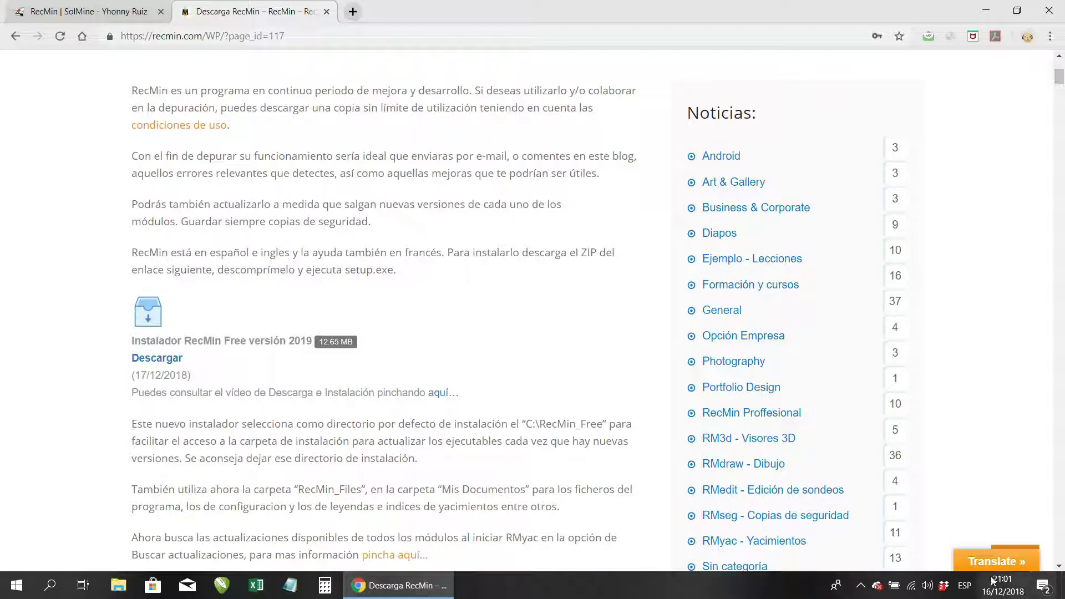
pyautogui.moveTo(1007, 592)
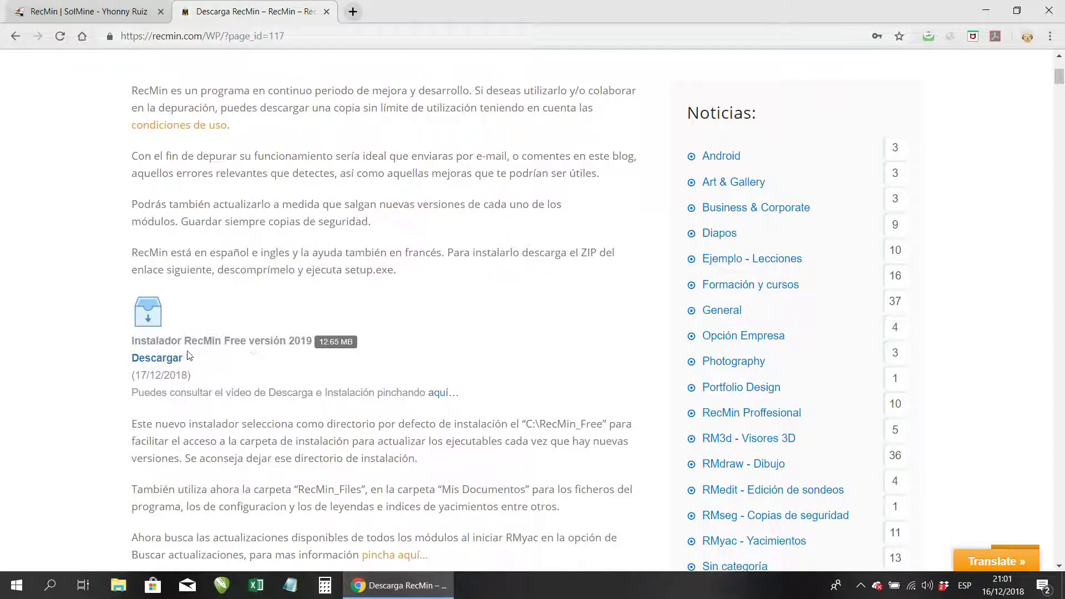
# Step: Create a desktop folder named 'Instaladores RecMin' and move it to the top centre
pyautogui.click(395, 586)
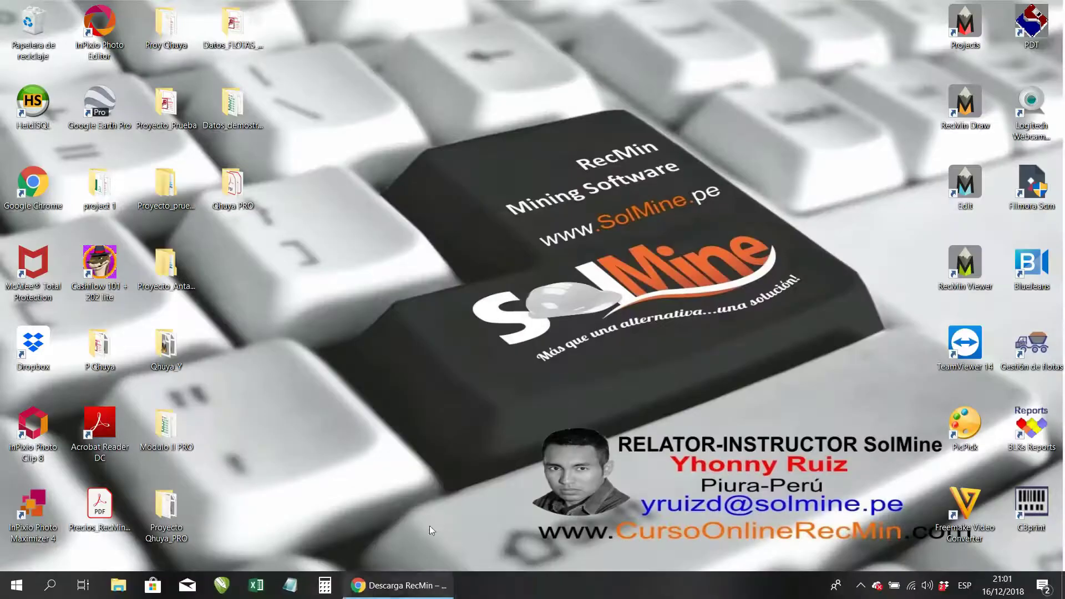
pyautogui.rightClick(461, 208)
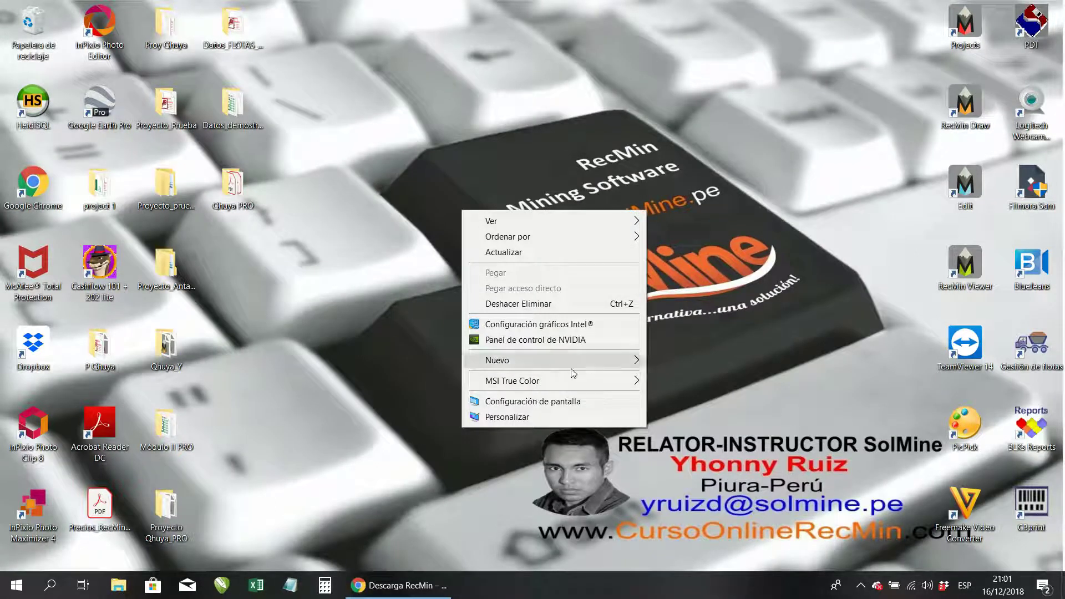
pyautogui.moveTo(613, 363)
pyautogui.click(710, 123)
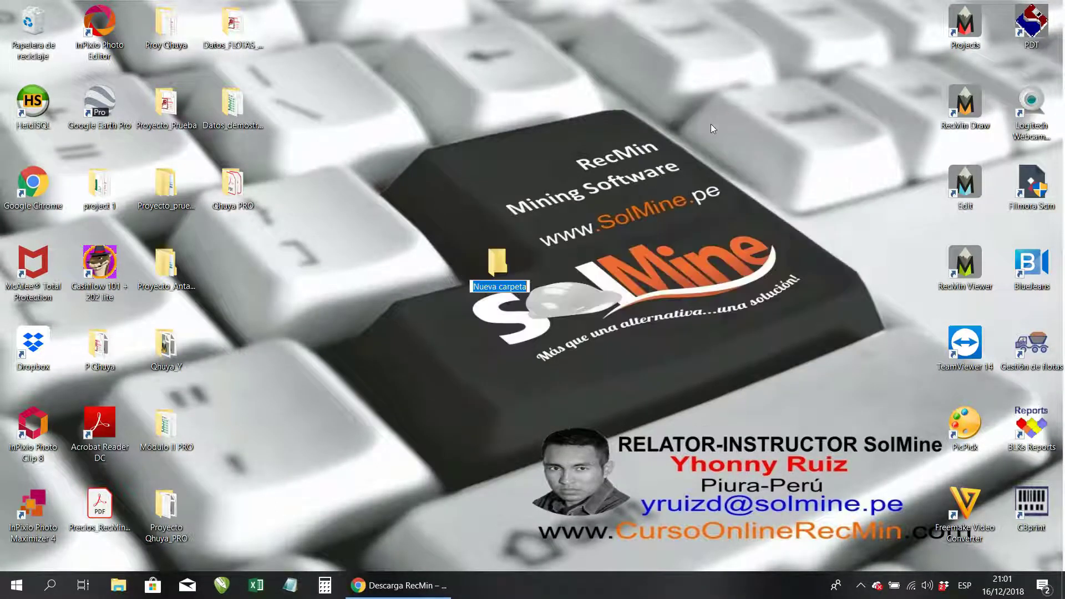
pyautogui.write('Instalad')
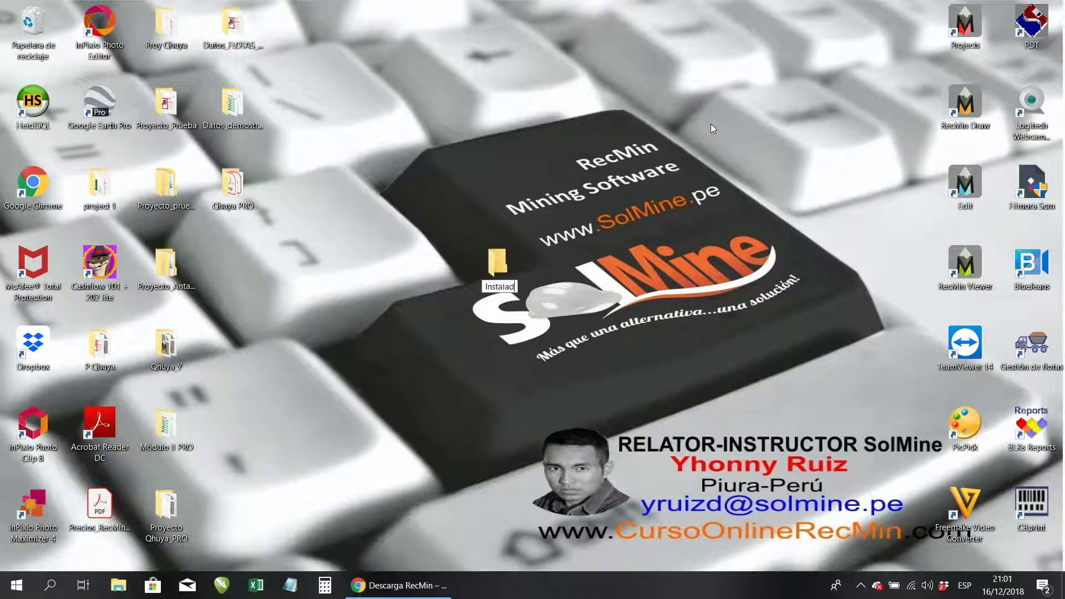
pyautogui.write('ores RecMin')
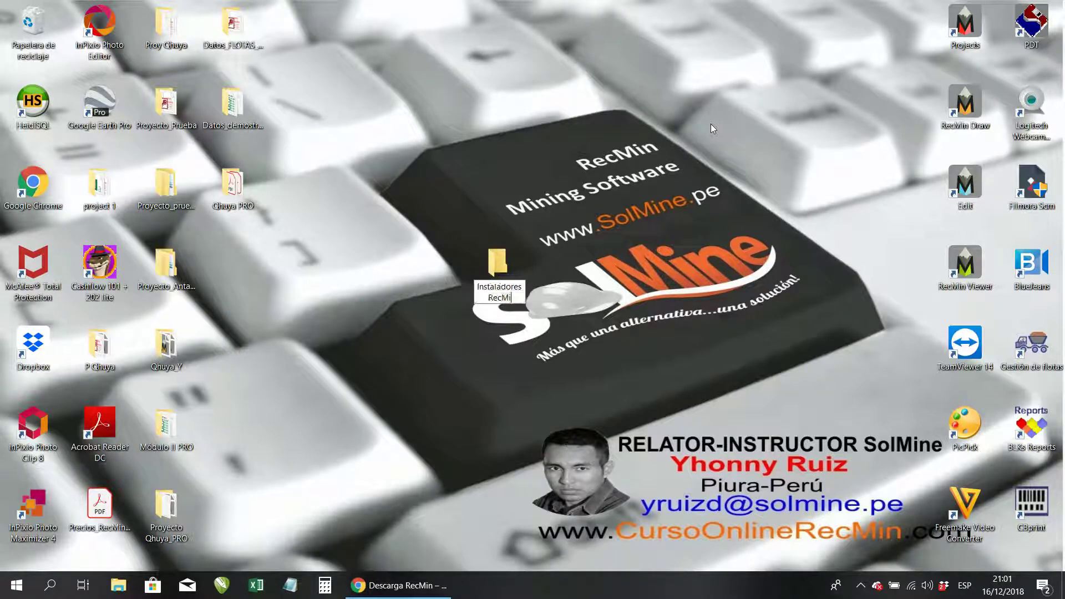
pyautogui.click(499, 266)
pyautogui.moveTo(499, 266); pyautogui.dragTo(666, 42)
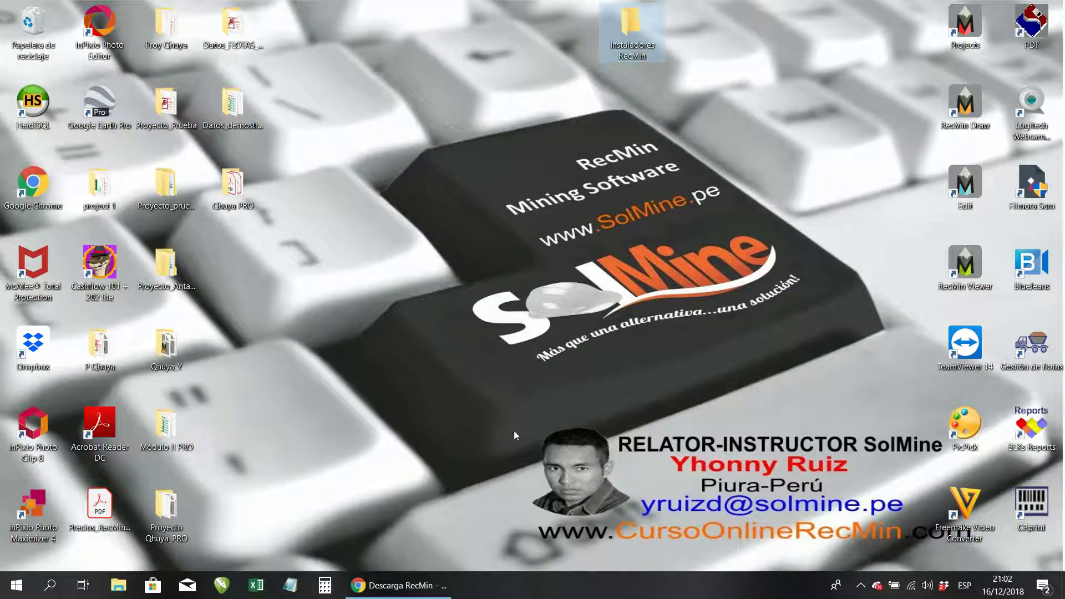
# Step: Save the RecMin Free 2019 installer into the desktop's Instaladores RecMin folder
pyautogui.click(399, 593)
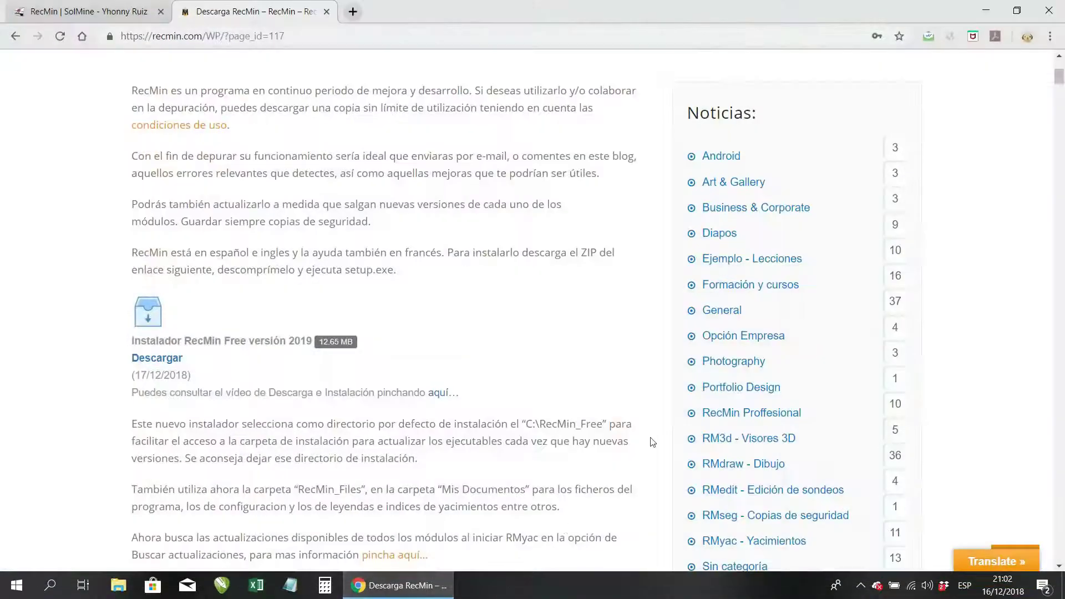
pyautogui.click(161, 361)
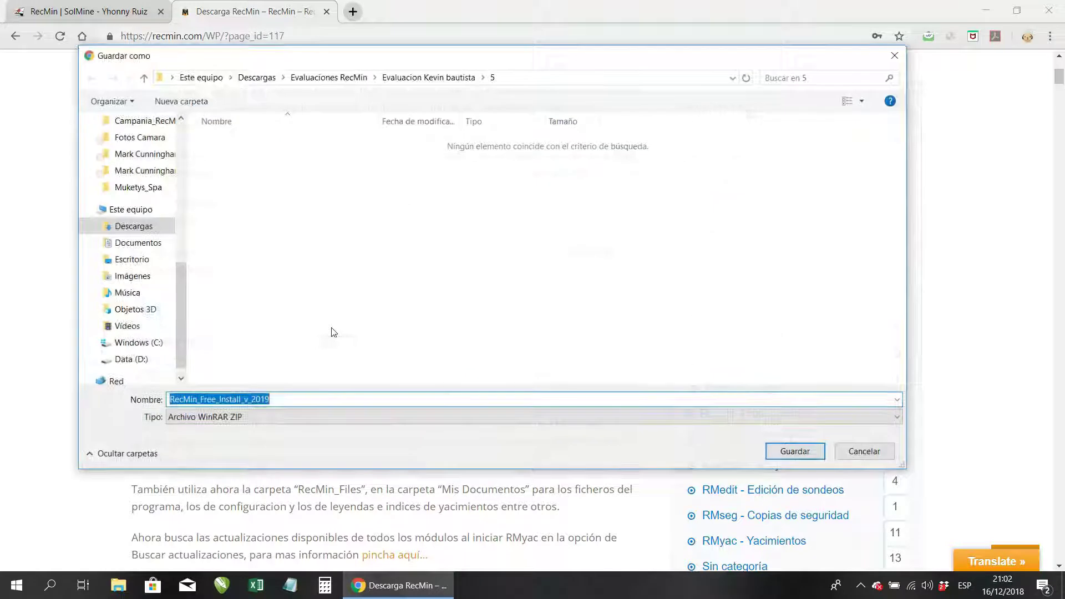
pyautogui.click(132, 259)
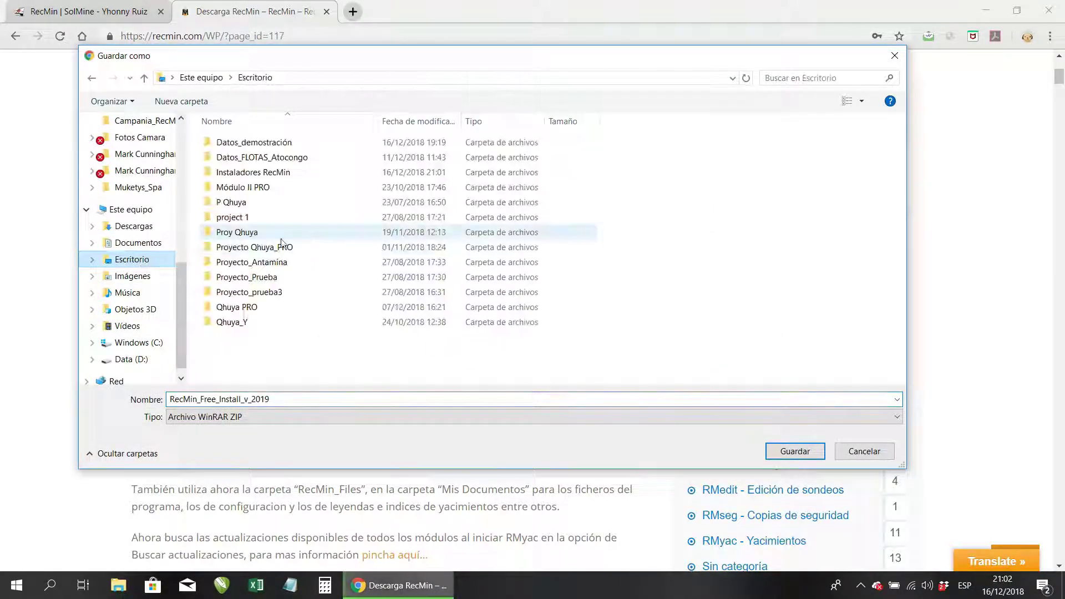
pyautogui.click(265, 175)
pyautogui.doubleClick(266, 176)
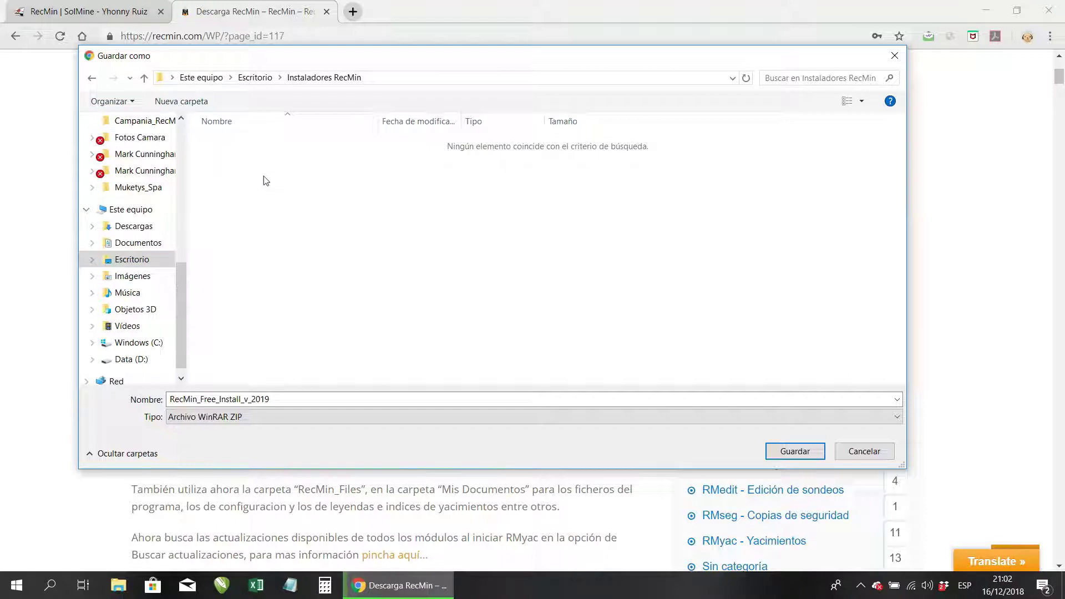
pyautogui.click(793, 451)
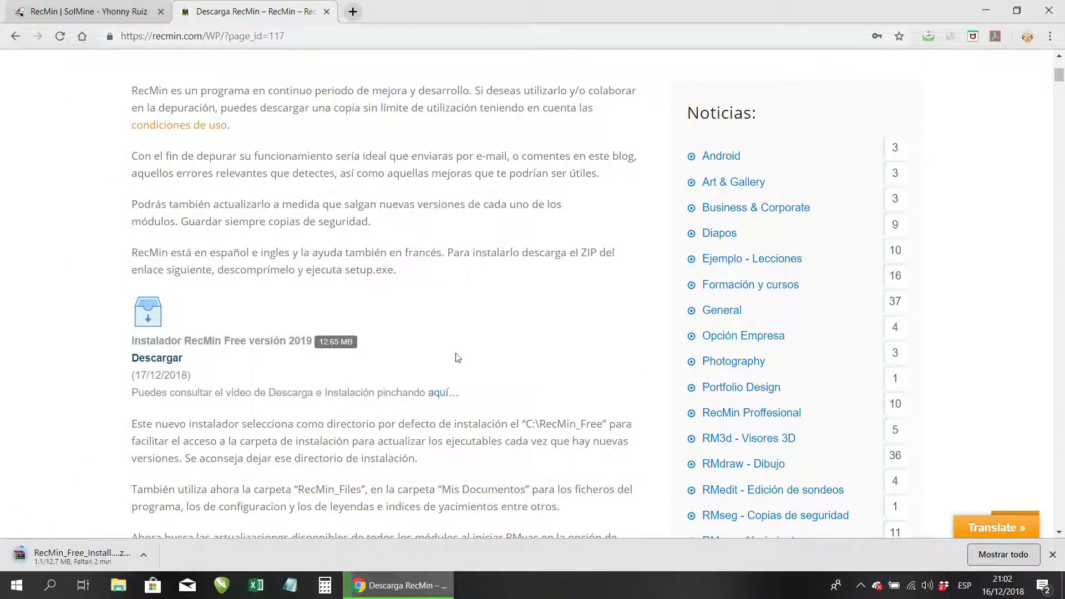
# Step: Let the RecMin_Free_Install download finish, then bring up the Descargas freeware submenu
pyautogui.scroll(5, 465, 355)
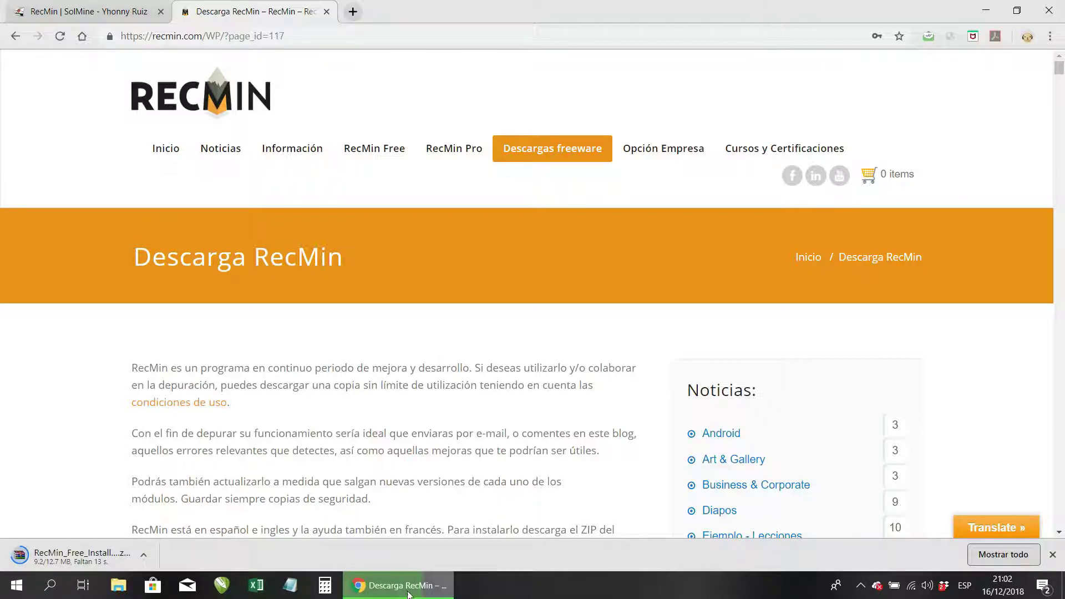
pyautogui.moveTo(408, 594)
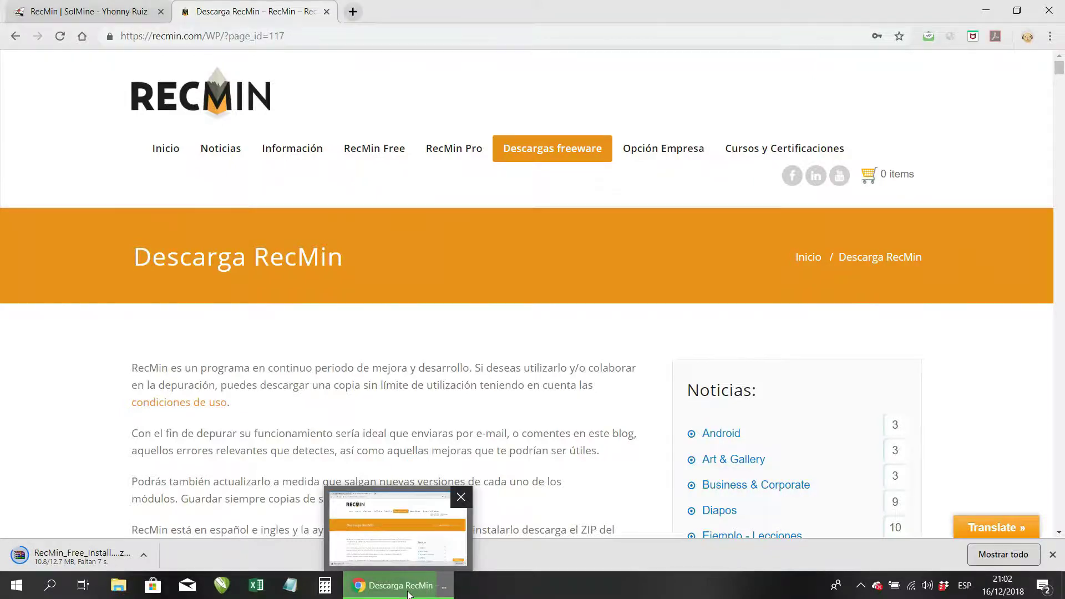
pyautogui.click(408, 589)
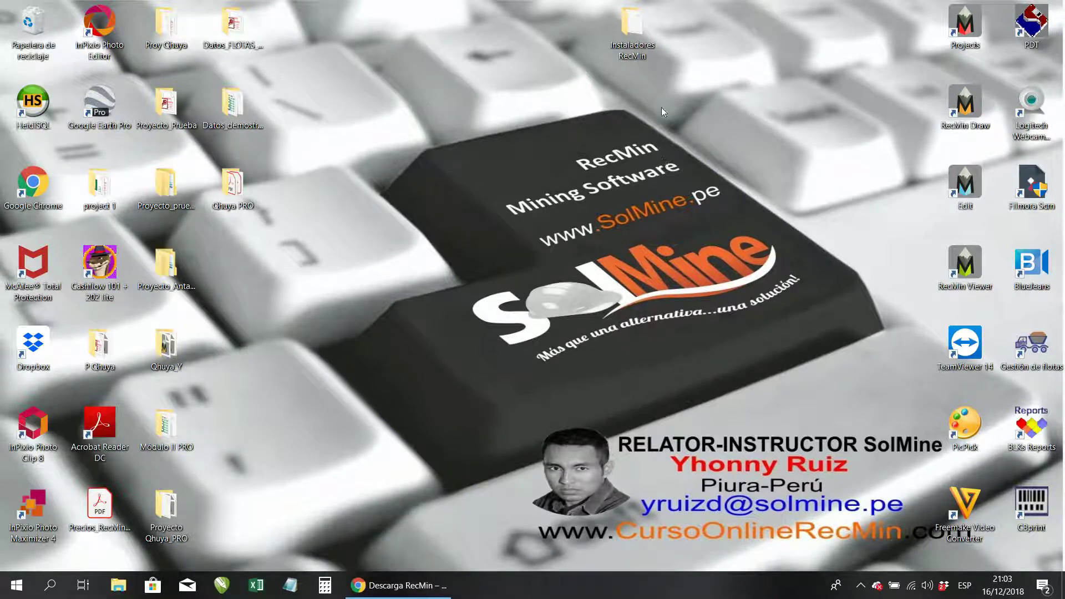
pyautogui.click(432, 585)
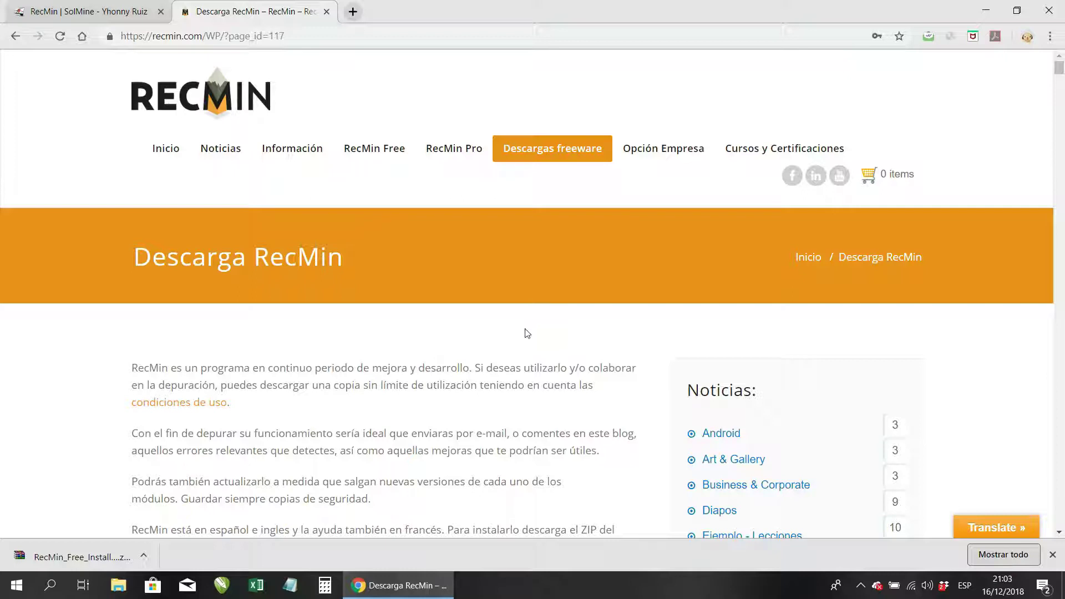
pyautogui.moveTo(550, 153)
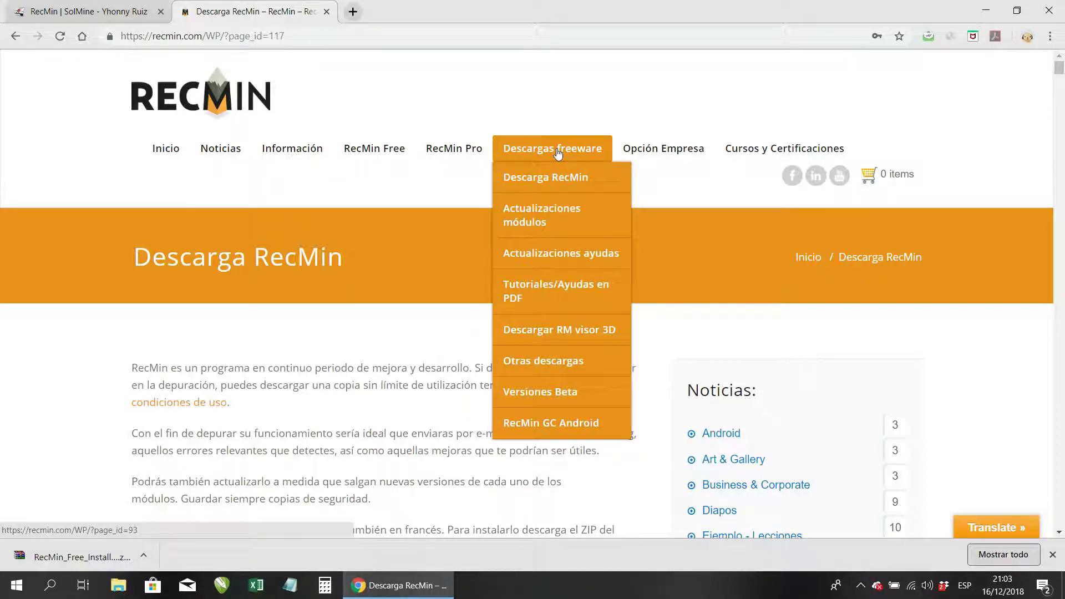
# Step: Open the Descargar RM visor 3D page and highlight its 64-bit (484.59 KB) download title
pyautogui.click(563, 335)
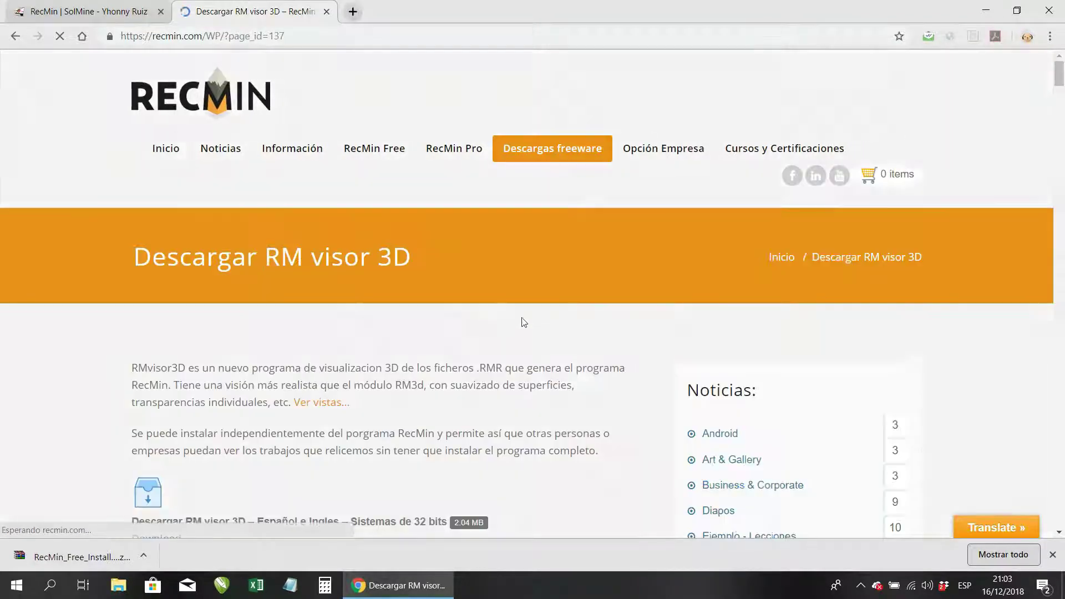
pyautogui.scroll(-5, 366, 316)
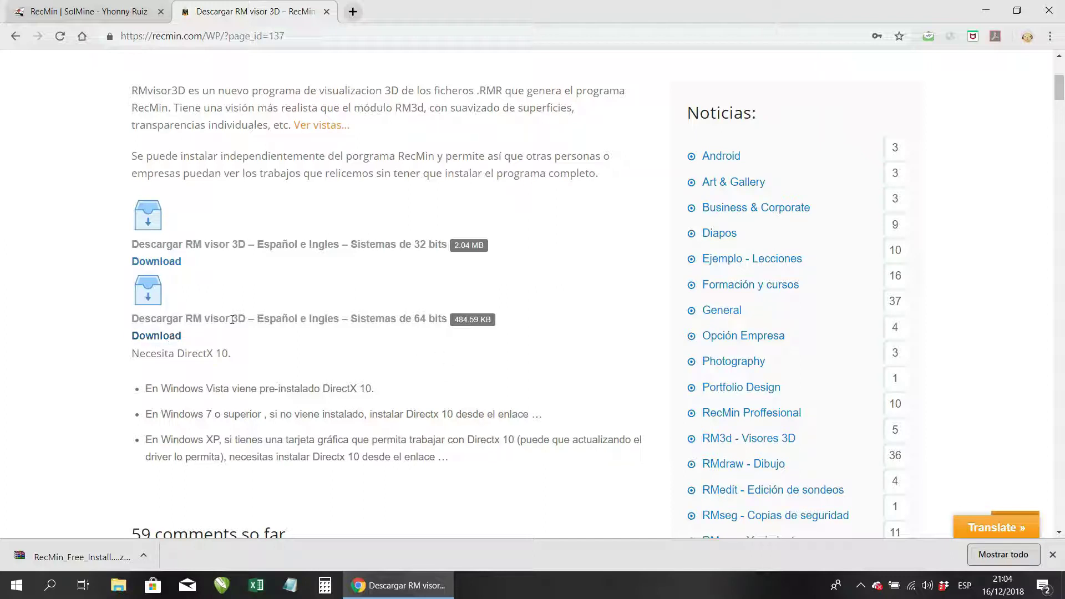
pyautogui.moveTo(246, 317); pyautogui.dragTo(133, 317)
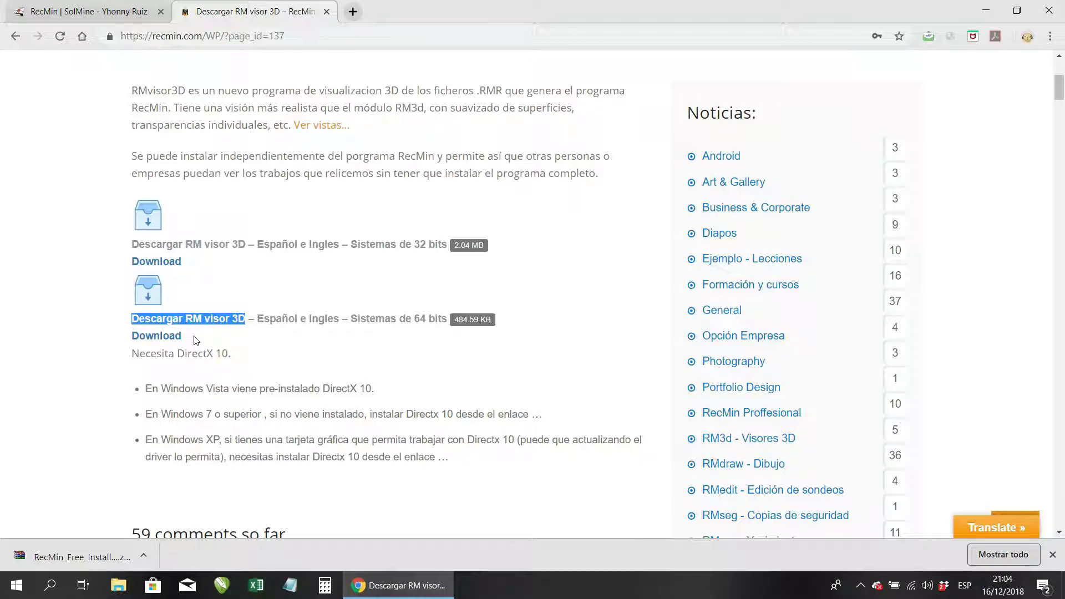
# Step: Save RMvisor3Dx64.zip into Instaladores RecMin and highlight the DirectX 10 requirement
pyautogui.click(166, 339)
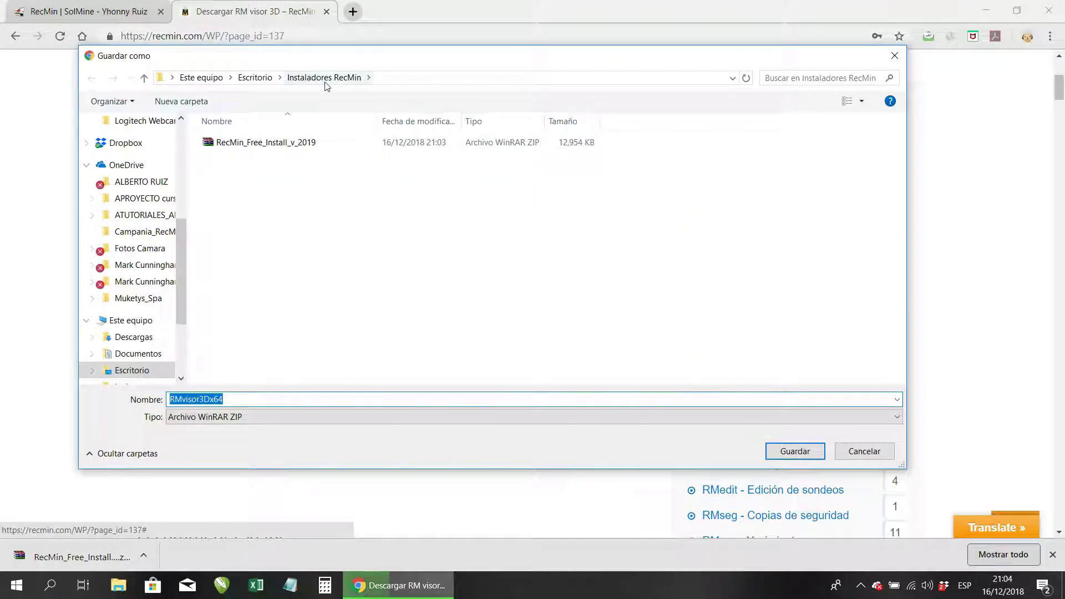
pyautogui.click(794, 450)
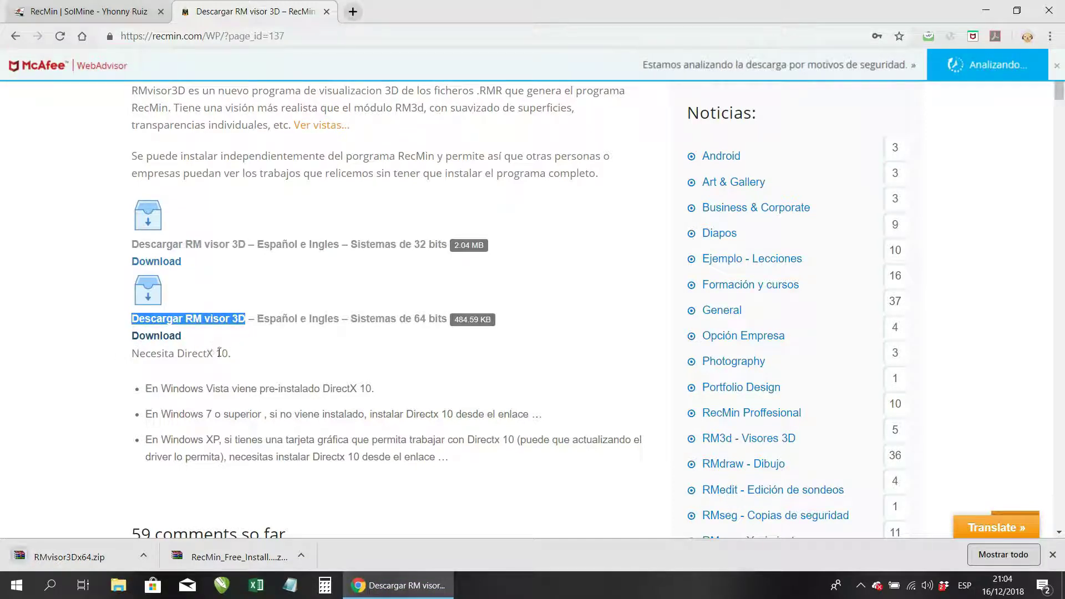
pyautogui.moveTo(233, 355); pyautogui.dragTo(178, 355)
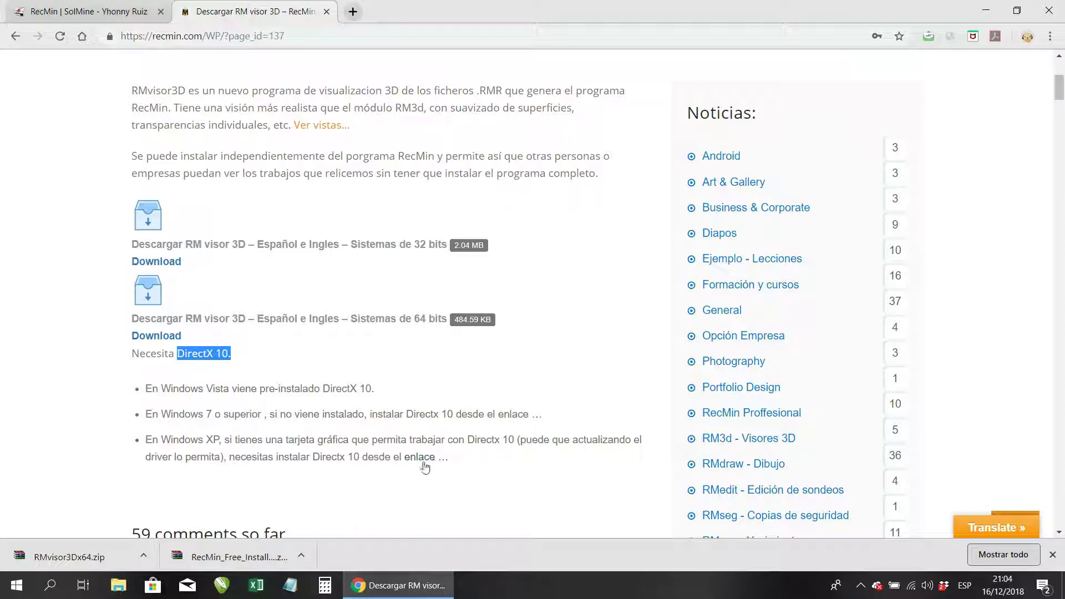
# Step: Open Microsoft's DirectX End-User Runtime download, untick the MSN/Bing extra, leaving 95.6 MB
pyautogui.click(419, 459)
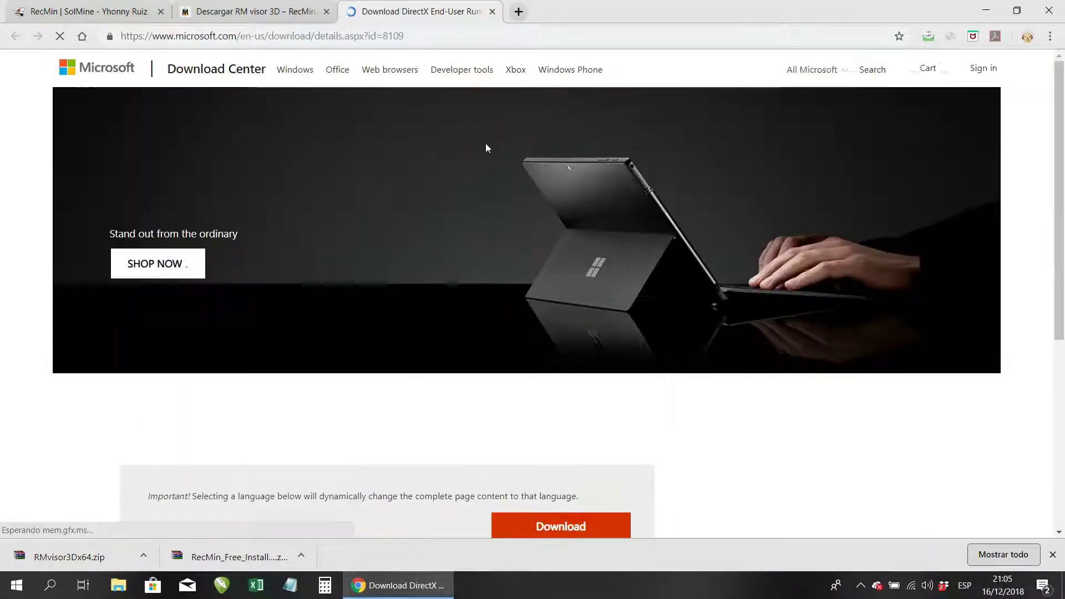
pyautogui.scroll(-5, 424, 250)
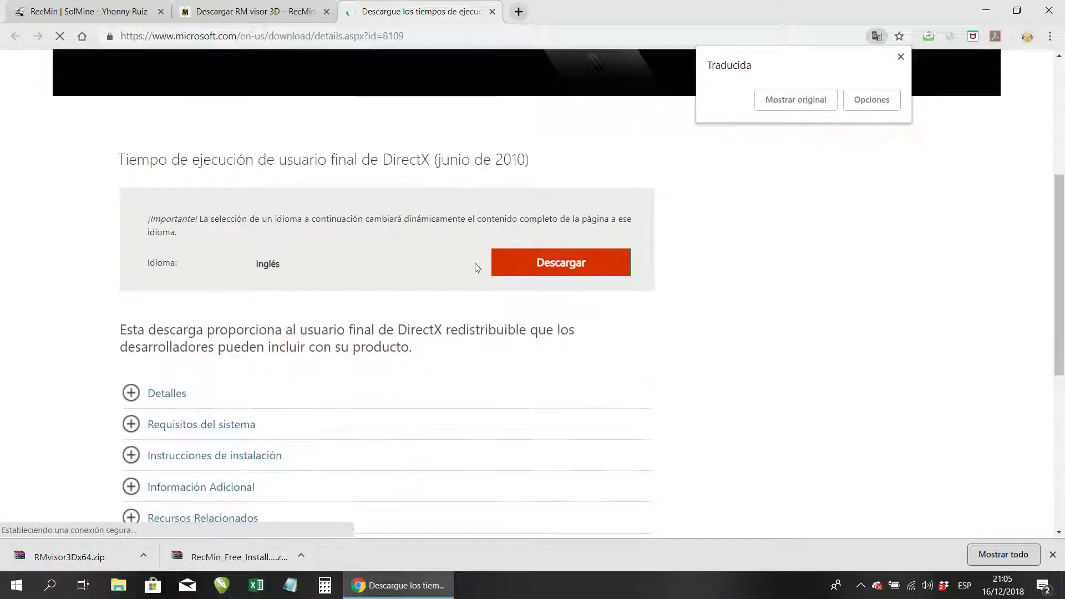
pyautogui.click(532, 268)
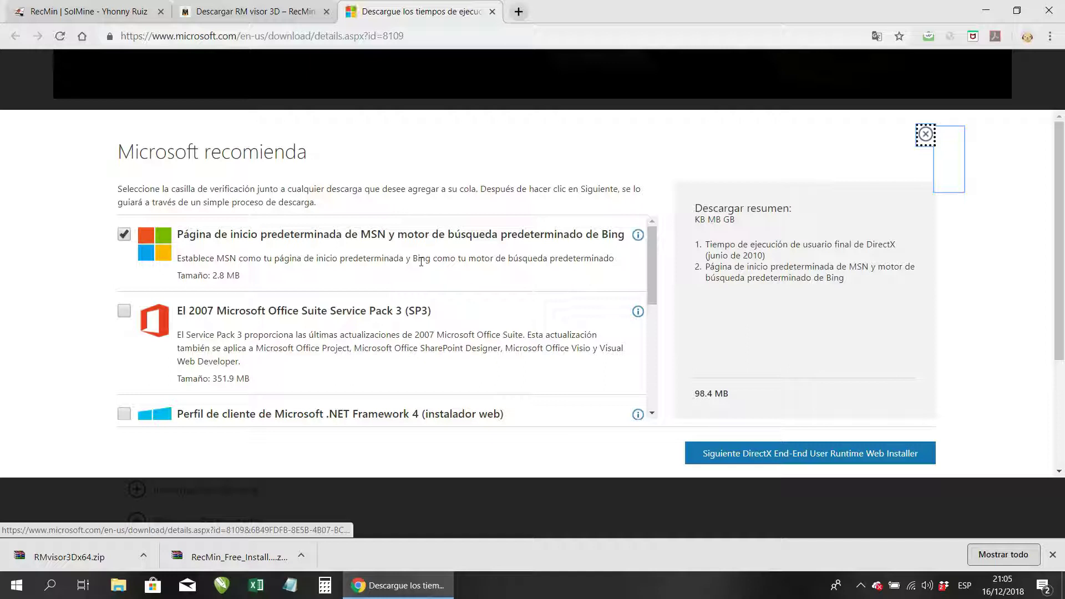
pyautogui.click(124, 236)
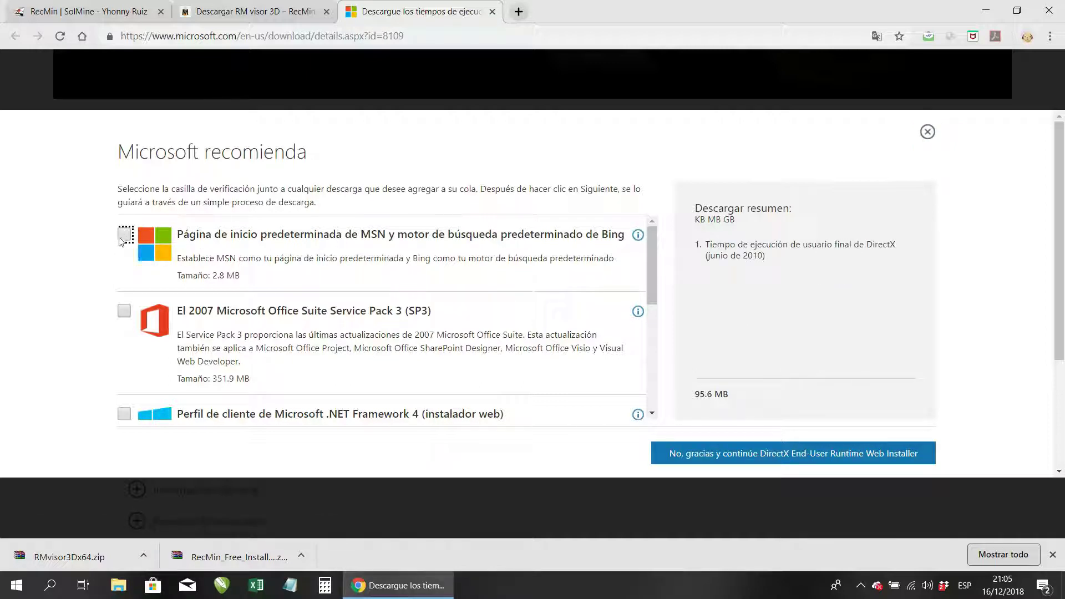
pyautogui.scroll(-2, 189, 333)
pyautogui.scroll(-3, 189, 332)
pyautogui.scroll(5, 200, 333)
pyautogui.moveTo(736, 402); pyautogui.dragTo(697, 395)
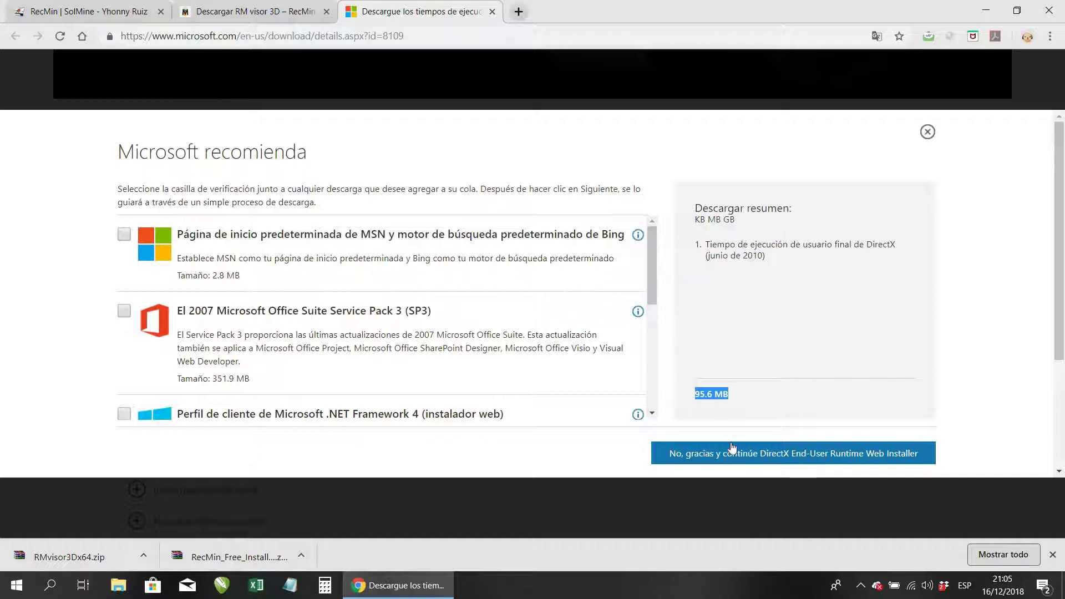
# Step: Continue with only DirectX and save directx_Jun2010_redist.exe into Instaladores RecMin
pyautogui.click(757, 457)
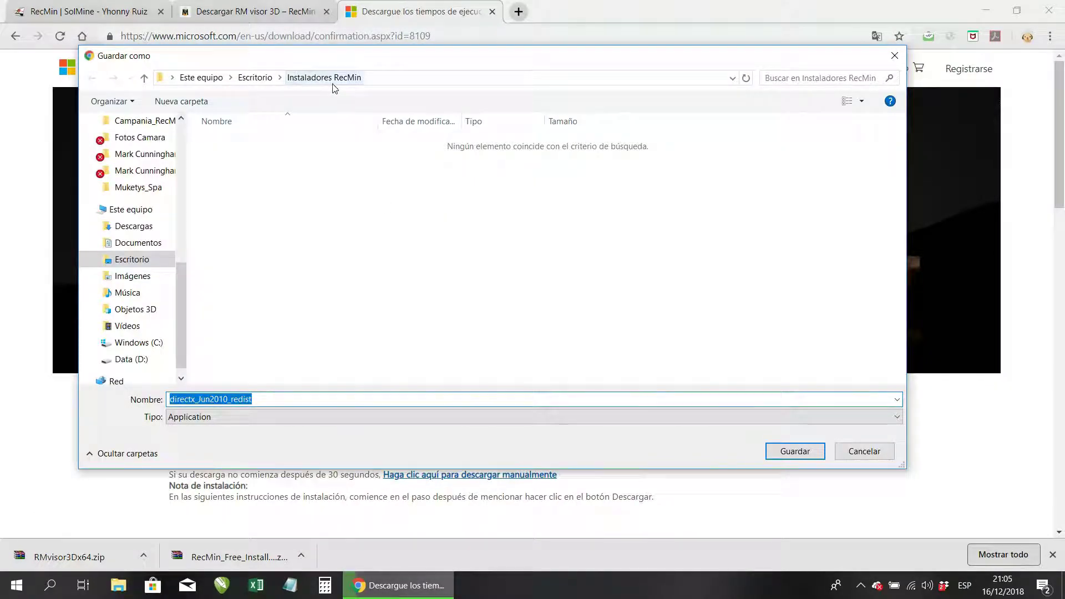
pyautogui.click(795, 453)
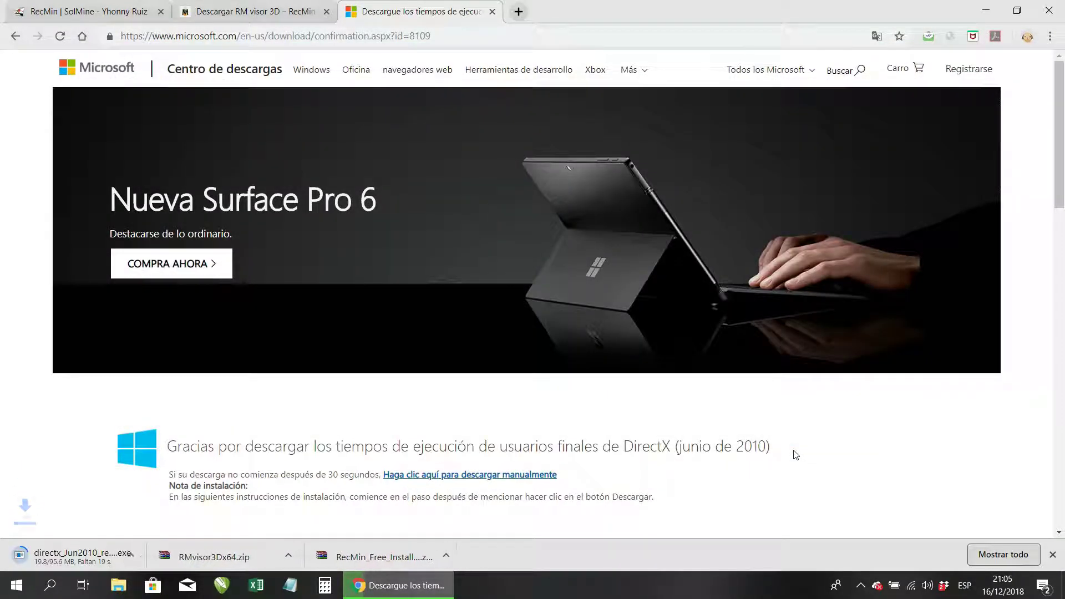